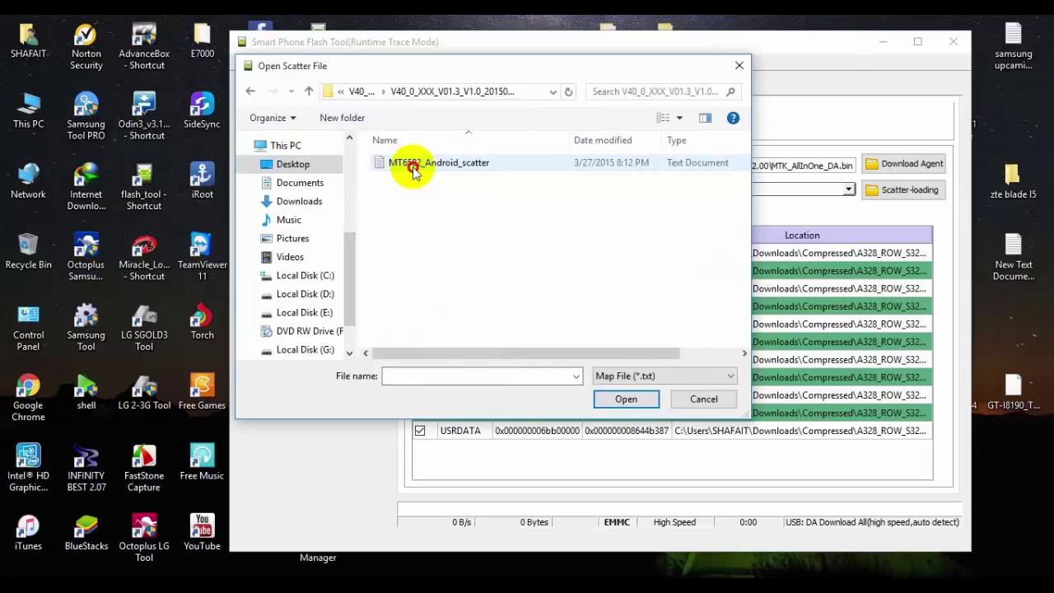
Try to load the MT6582_Android_scatter file from the V40_0_XXX_V01.3_V1.0_20150327 firmware folder on the Desktop.
double_click(416, 169)
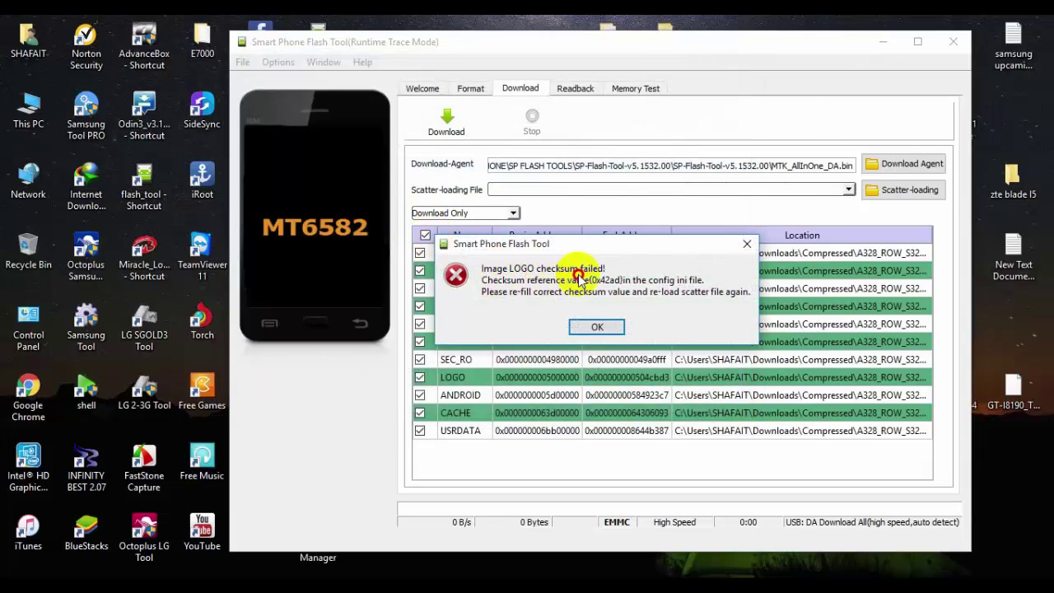
left_click(606, 328)
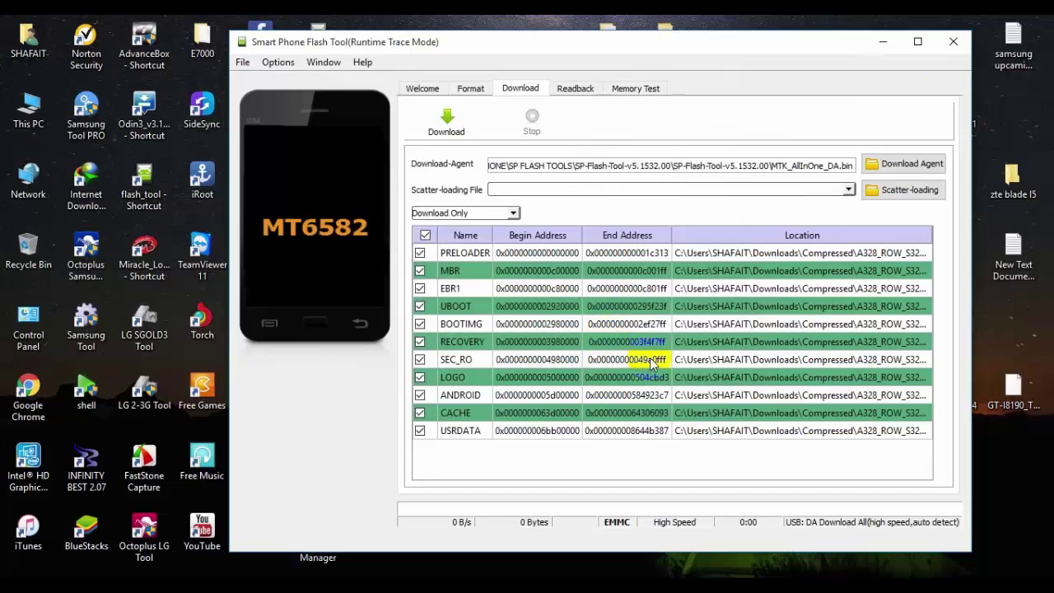
left_click(881, 190)
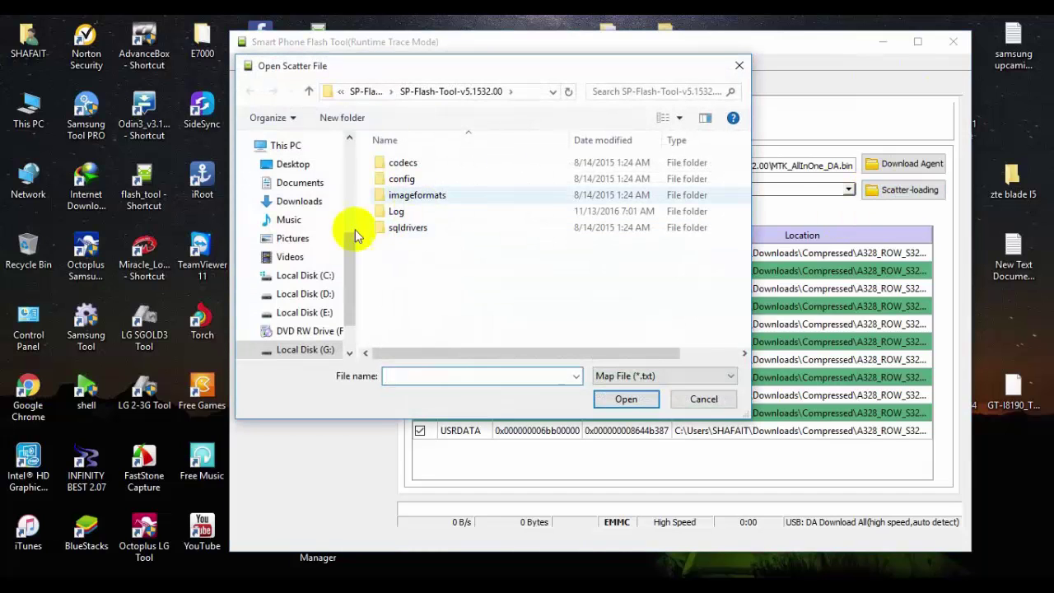
left_click(284, 164)
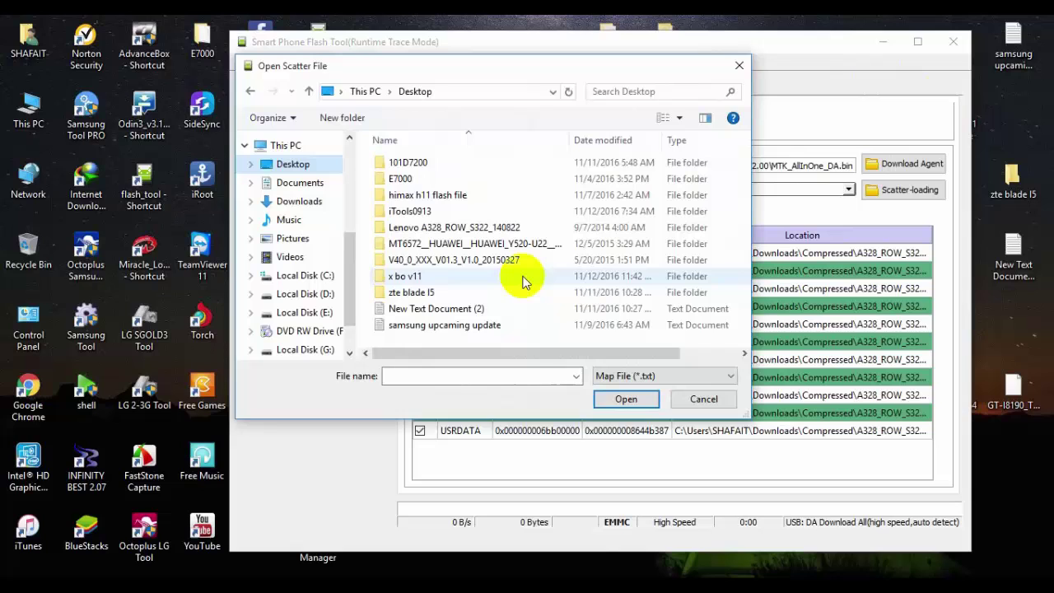
double_click(394, 260)
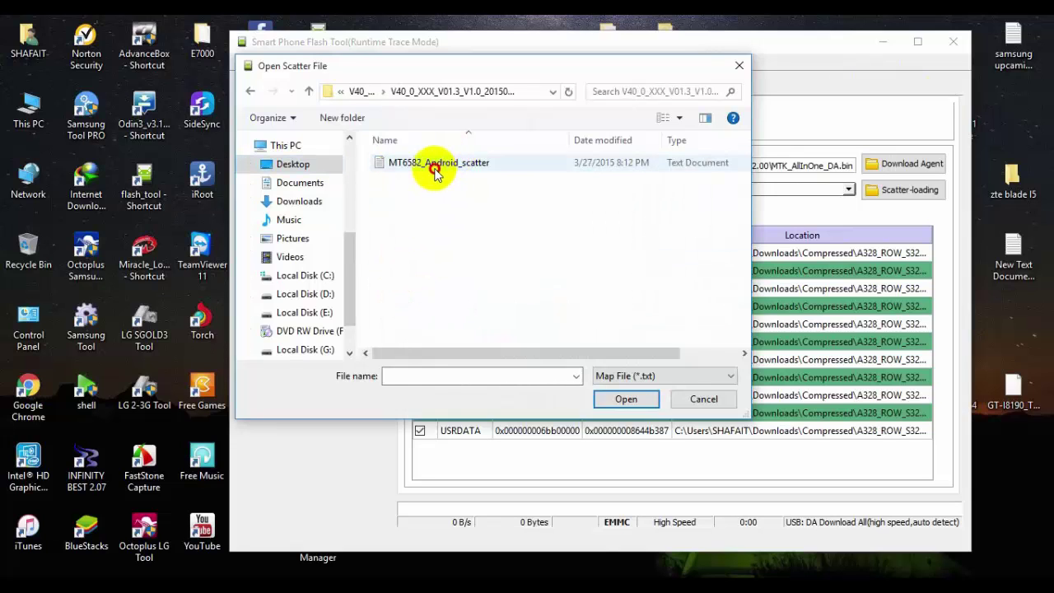
double_click(454, 162)
left_click(595, 327)
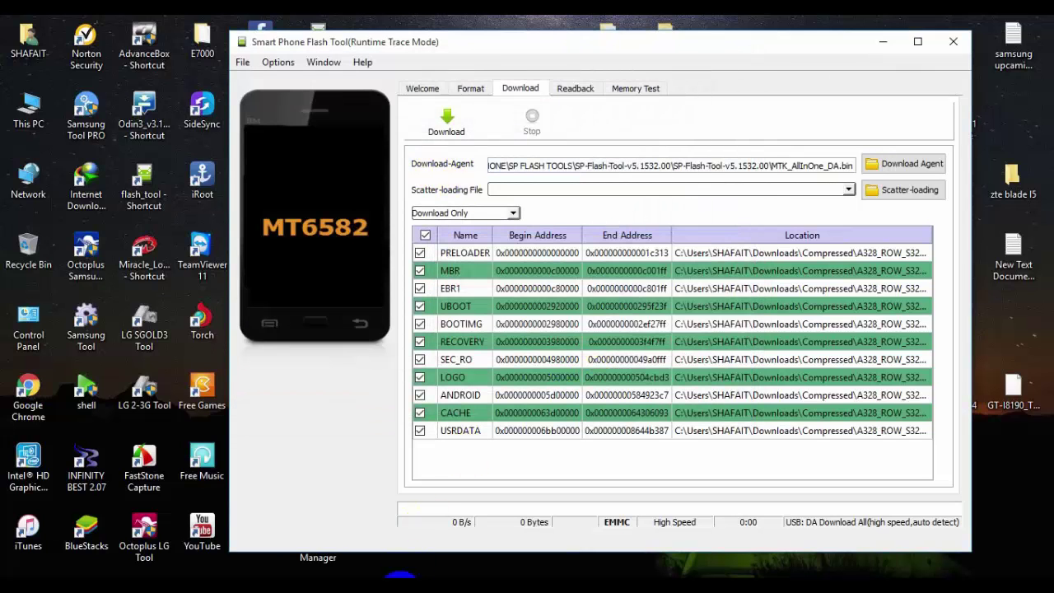
Open Computer Management and shrink its window and the firmware folder window so they fit around the flash tool.
right_click(28, 110)
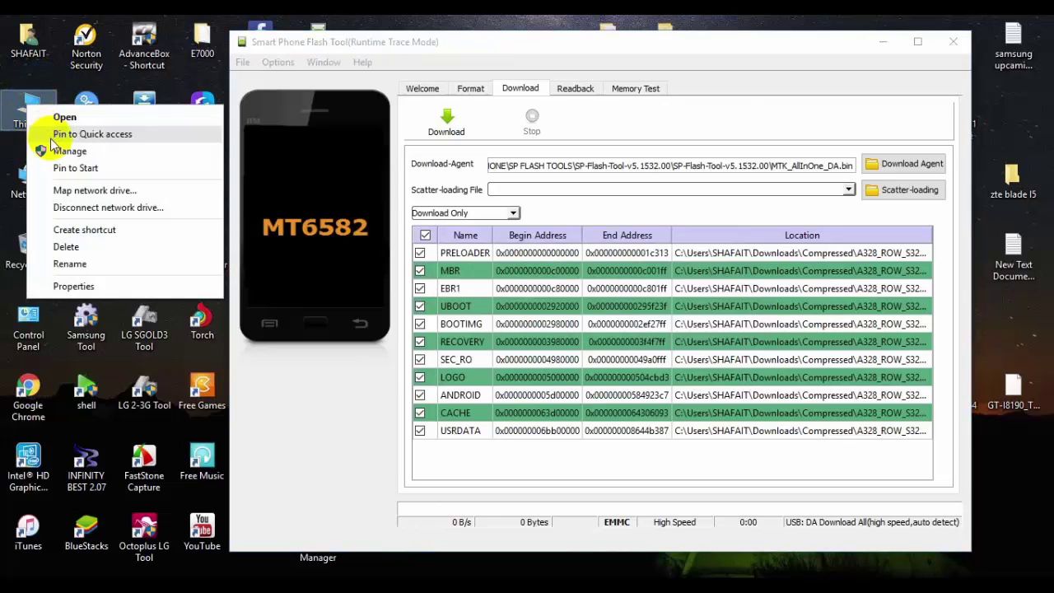
left_click(49, 151)
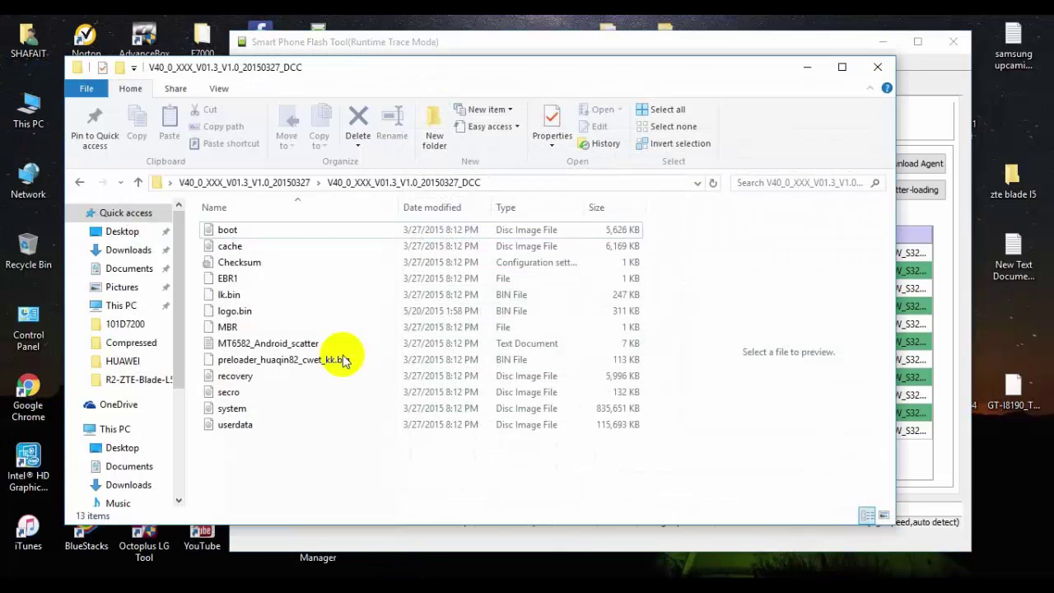
left_click_drag(65, 57, 410, 113)
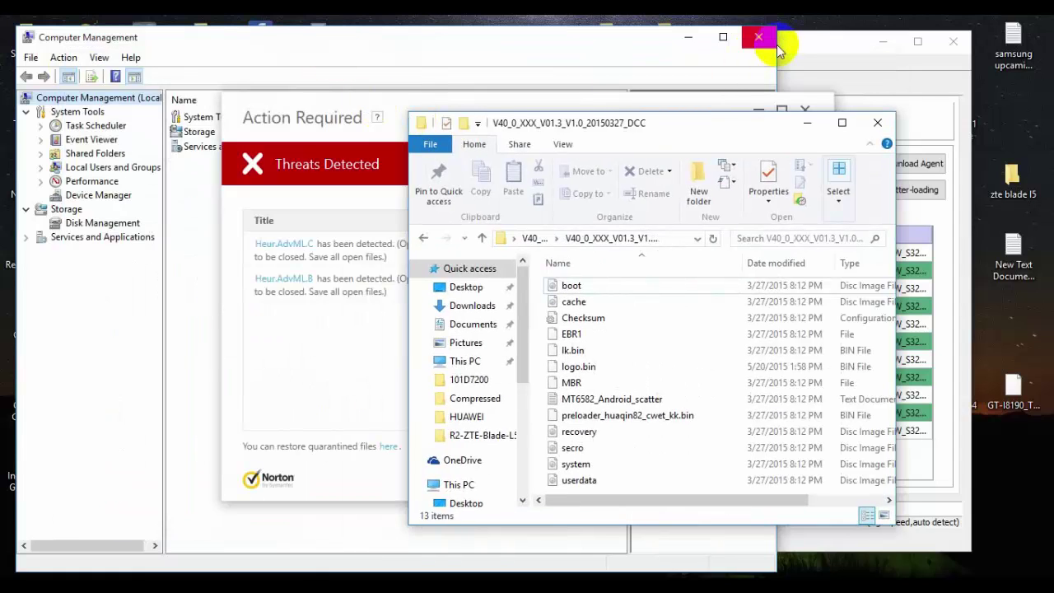
left_click_drag(780, 57, 321, 57)
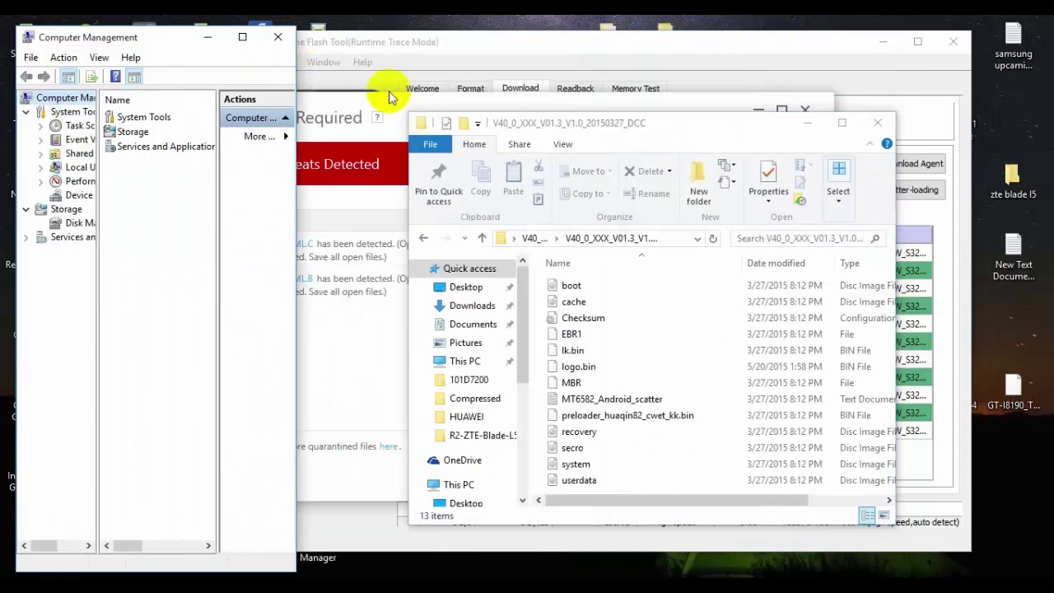
left_click(487, 42)
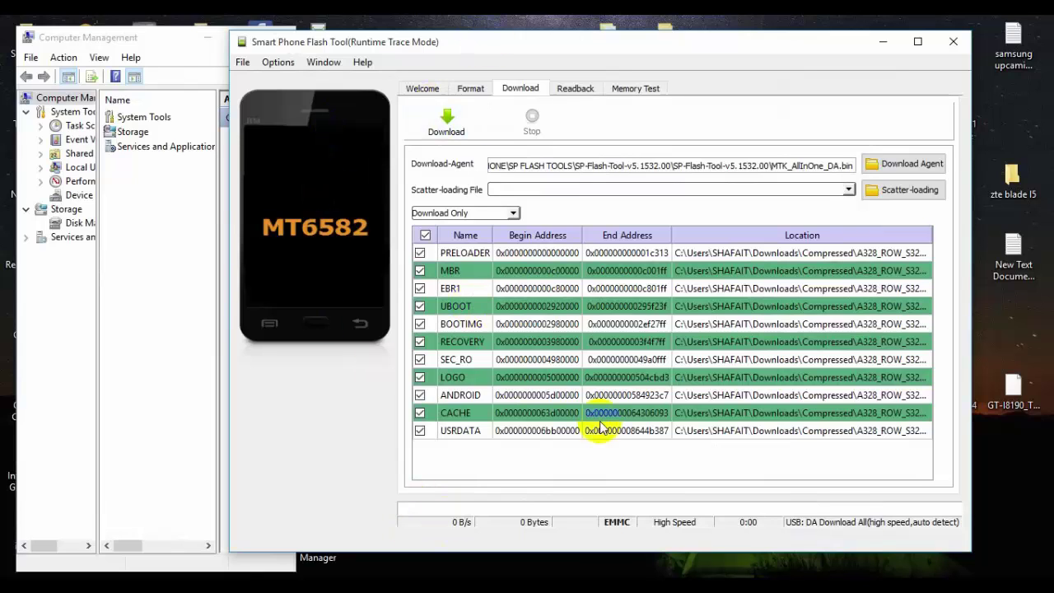
Try to load MT6582_Android_scatter by pasting the path of the V40_0_XXX_V01.3_V1.0_20150327_DCC folder as the scatter file location.
left_click(656, 568)
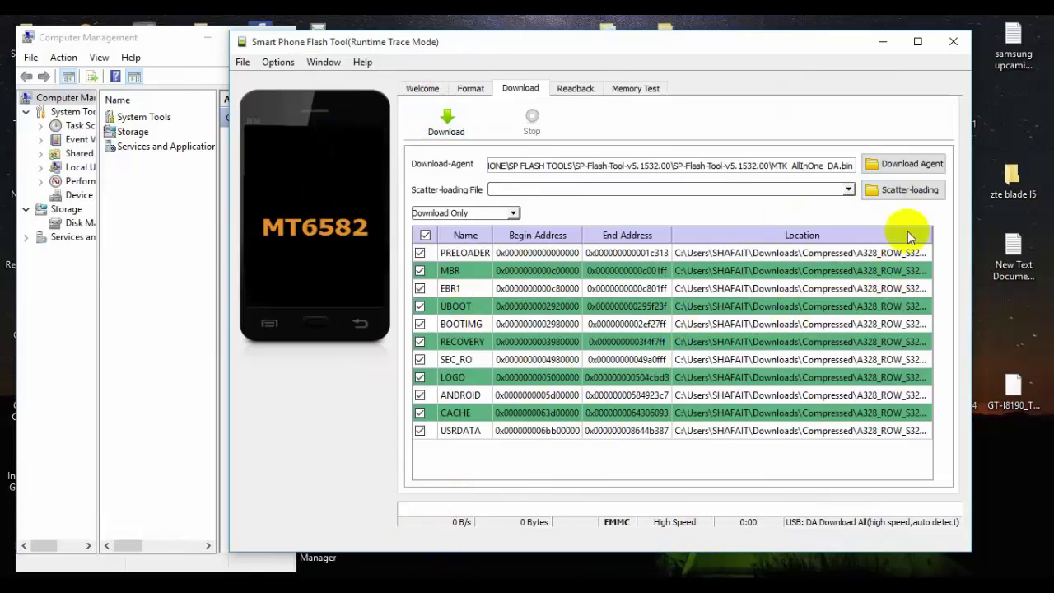
left_click(906, 190)
right_click(512, 372)
left_click(541, 224)
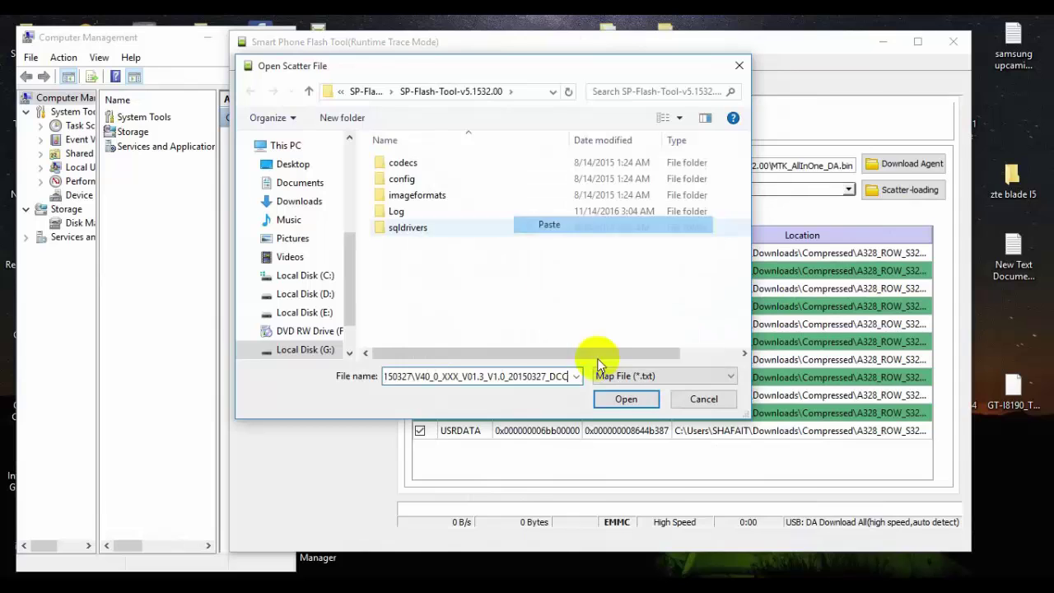
left_click(598, 399)
double_click(406, 163)
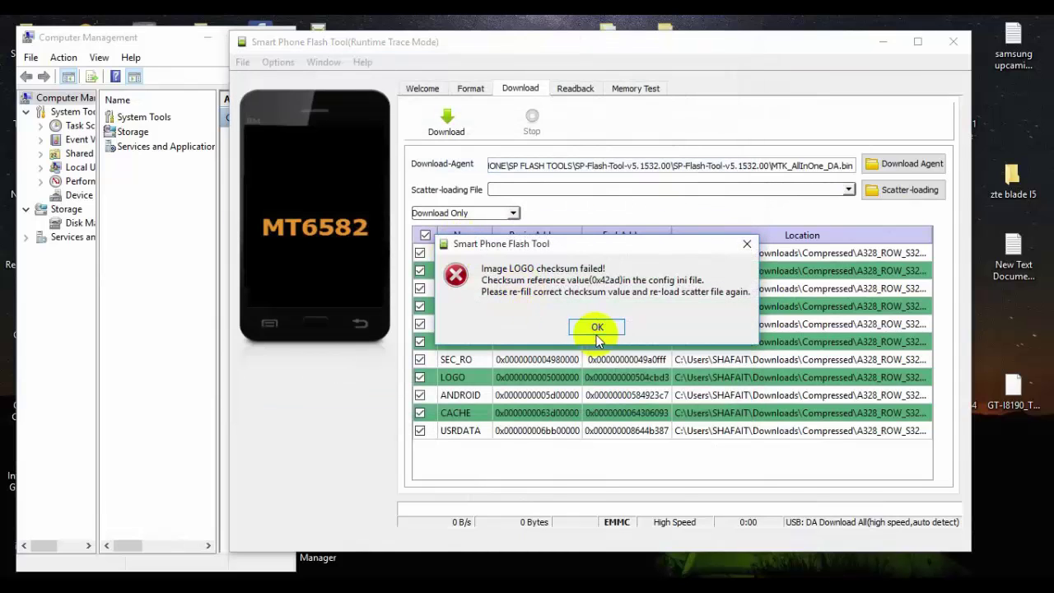
left_click(597, 333)
Delete the Checksum configuration file from the V40_0_XXX_V01.3_V1.0_20150327_DCC firmware folder and minimize the folder window.
key("alt+Tab")
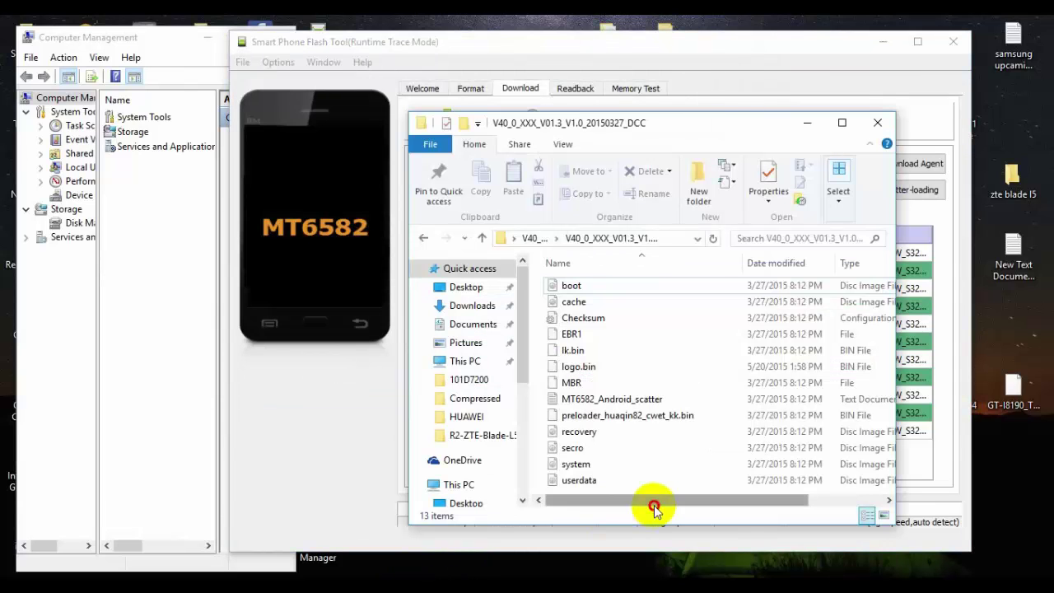
left_click(576, 318)
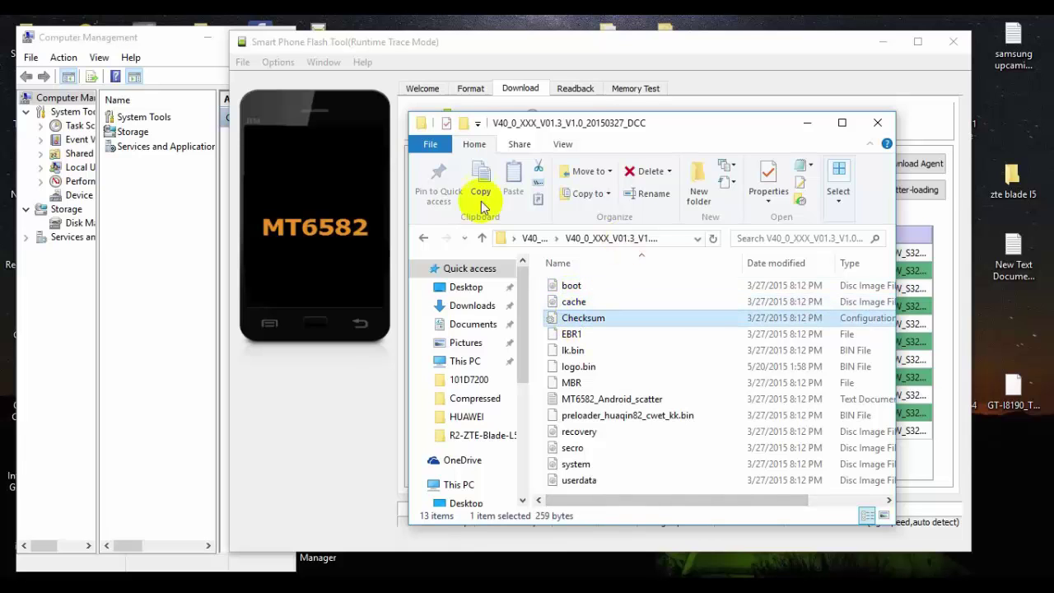
left_click(423, 238)
double_click(556, 288)
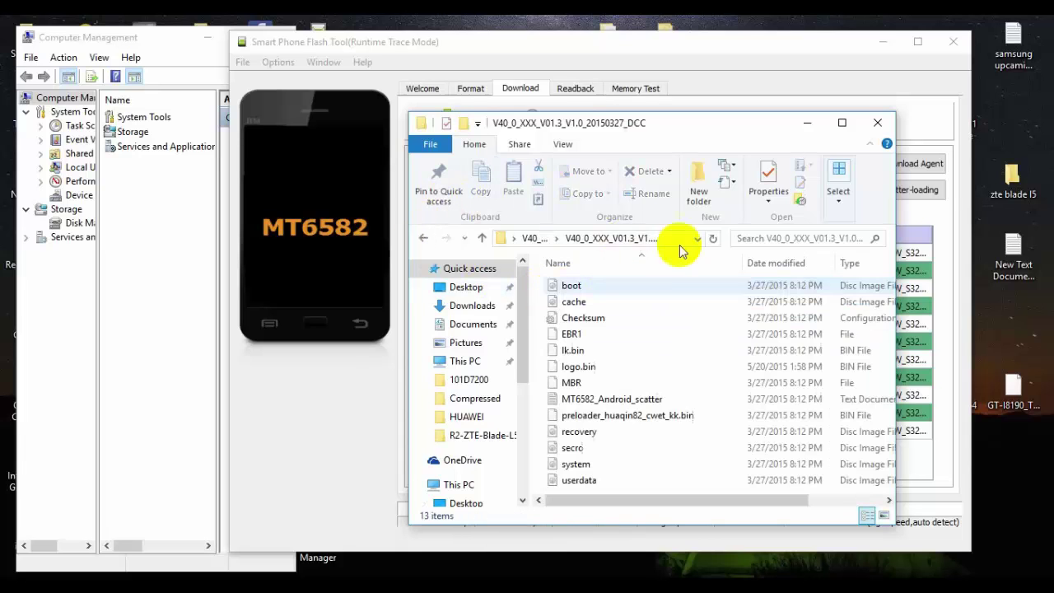
left_click(841, 122)
left_click(185, 215)
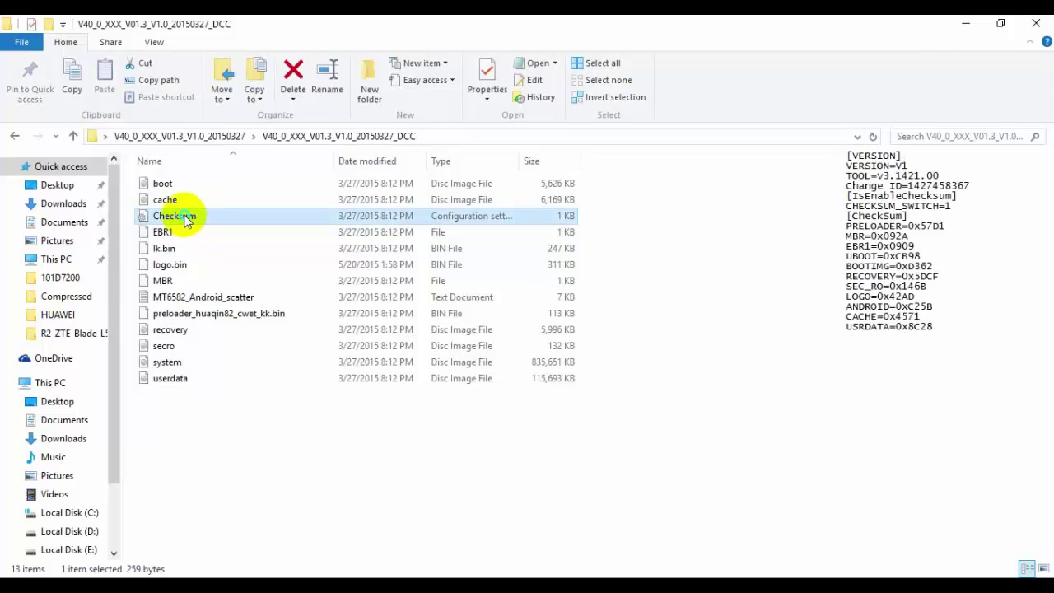
right_click(186, 217)
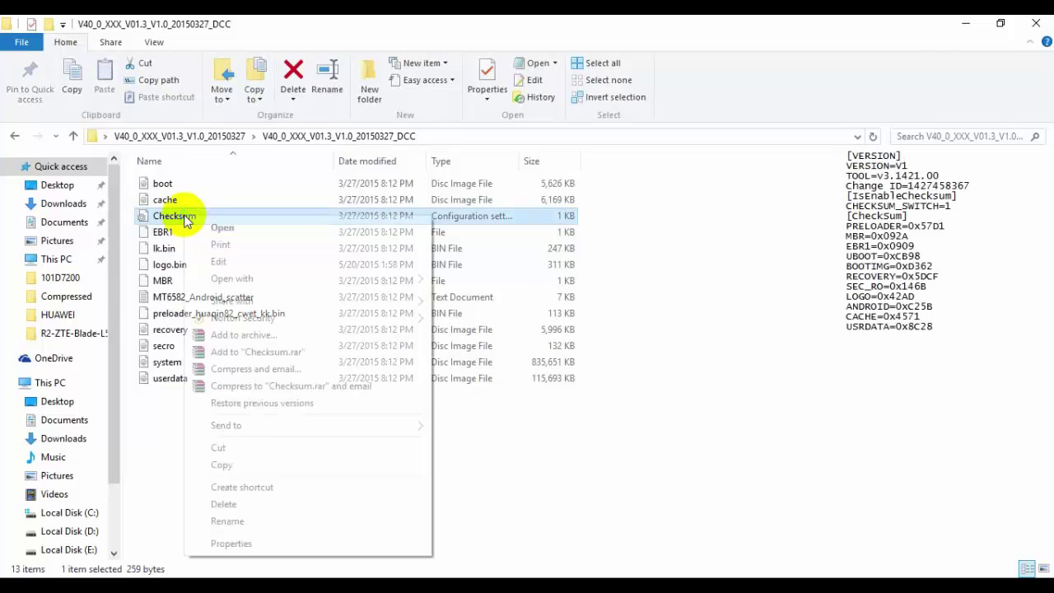
left_click(233, 504)
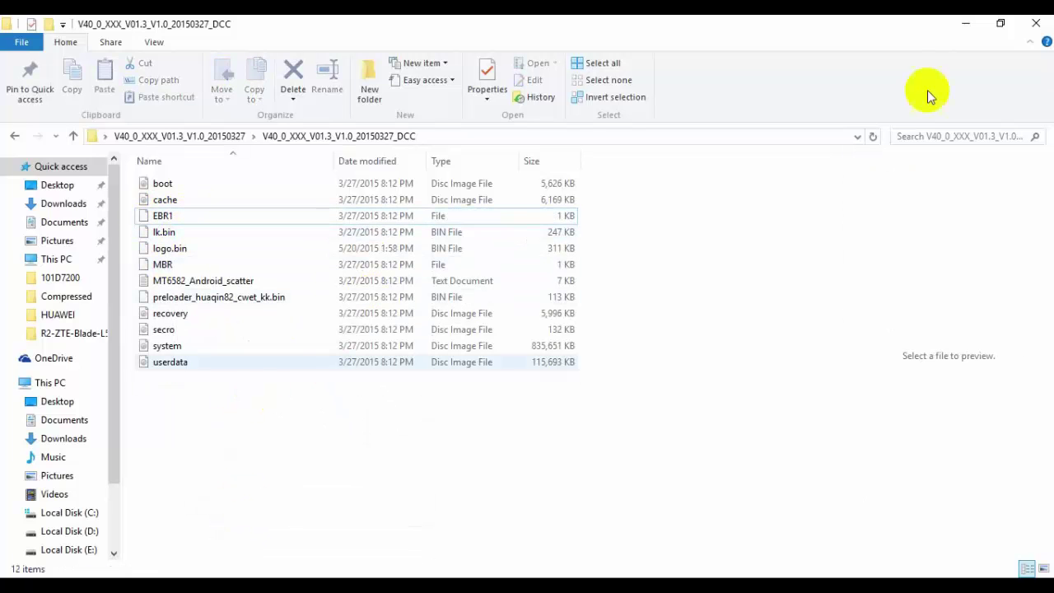
left_click(965, 23)
Load MT6582_Android_scatter as the scatter file from the pasted V40_0_XXX_V01.3_V1.0_20150327_DCC folder path.
left_click(902, 191)
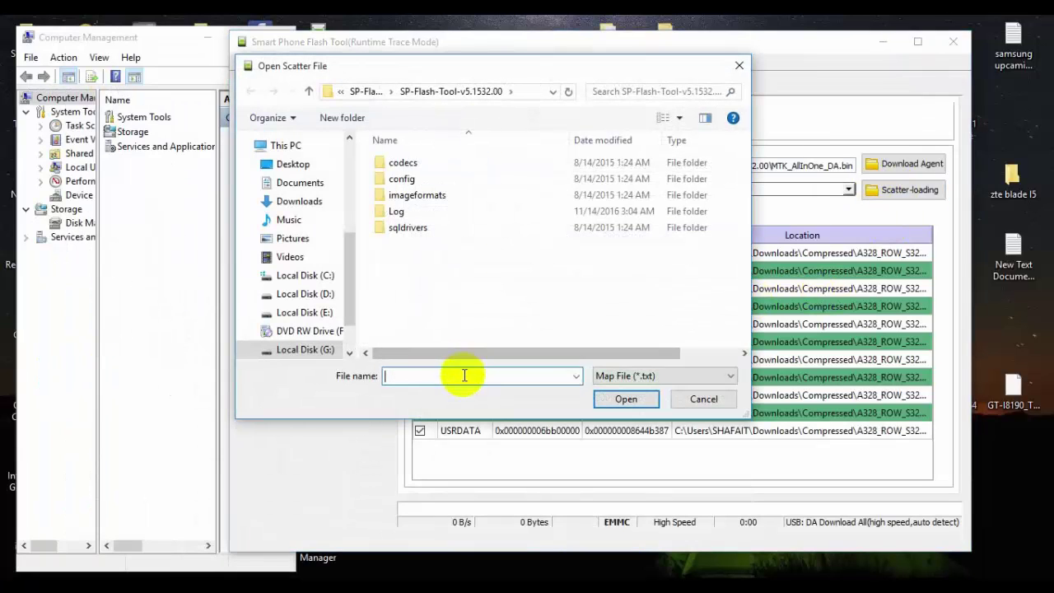
right_click(466, 375)
left_click(498, 228)
left_click(607, 400)
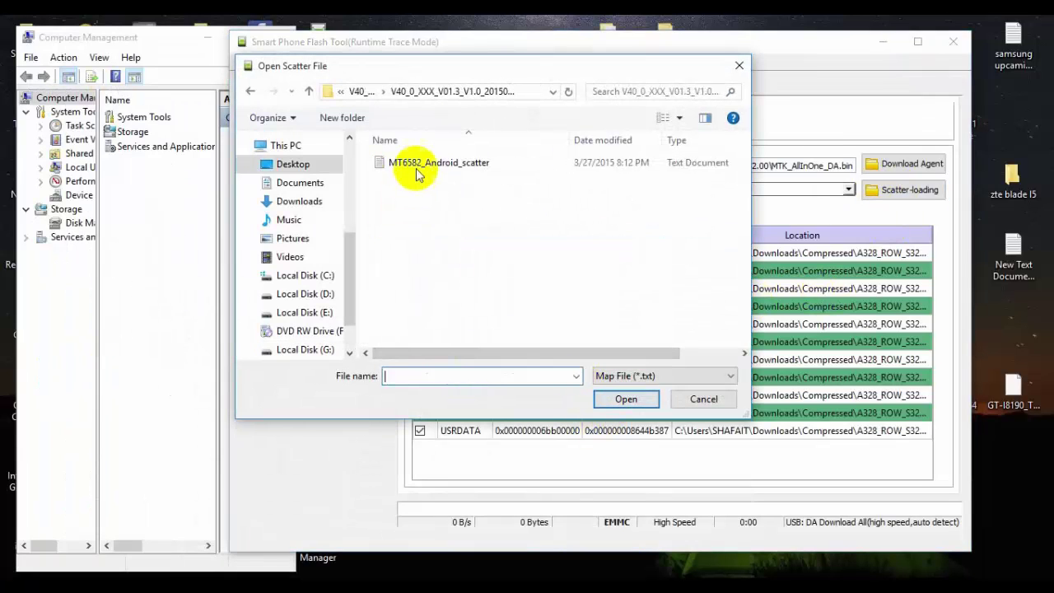
left_click(412, 164)
left_click(596, 400)
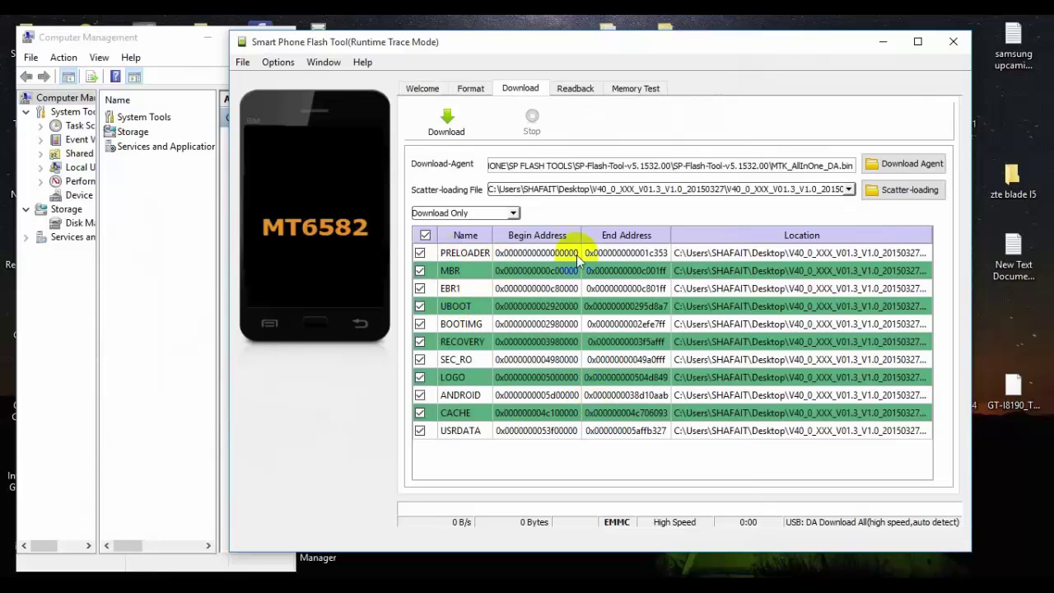
Exclude the PRELOADER partition and start flashing the remaining partitions in Download Only mode.
left_click(460, 127)
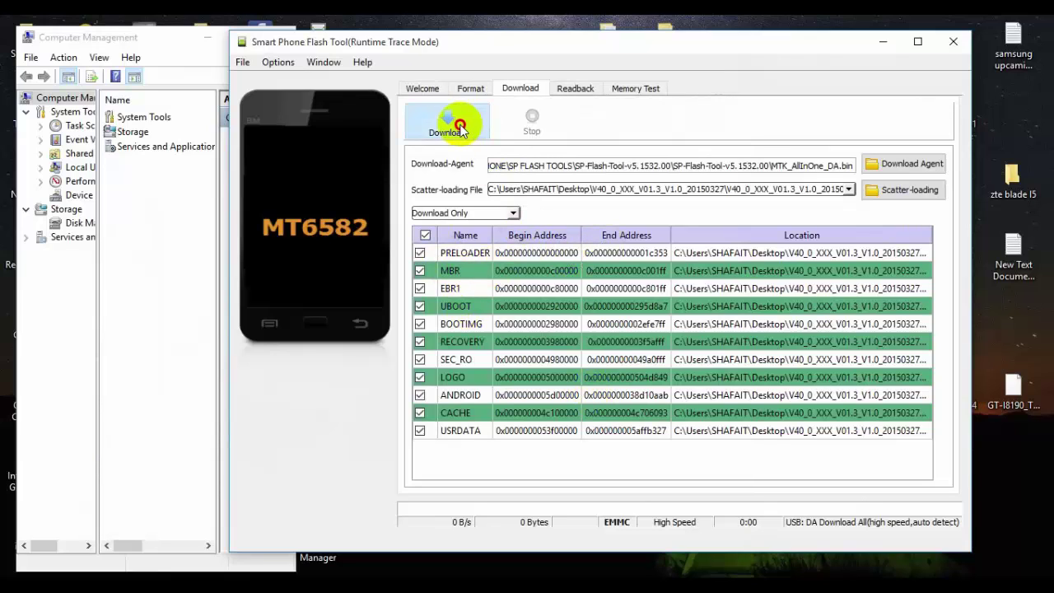
left_click(420, 253)
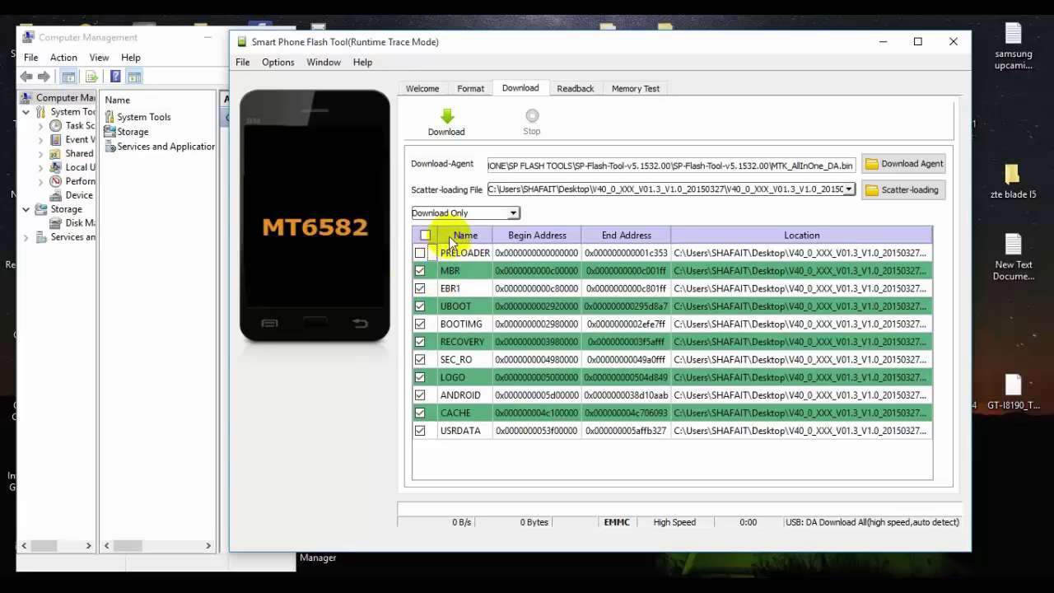
left_click(443, 124)
Switch to Computer Management, widen it, inspect Ports (COM & LPT) in Device Manager, and return to the flash tool.
left_click(52, 290)
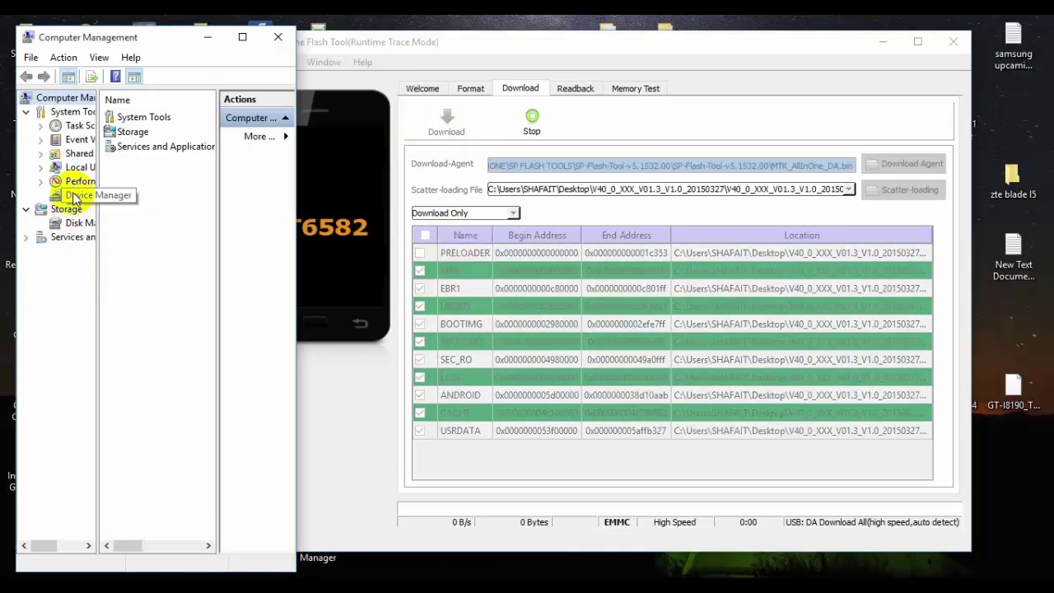
left_click(71, 196)
left_click_drag(295, 222, 383, 236)
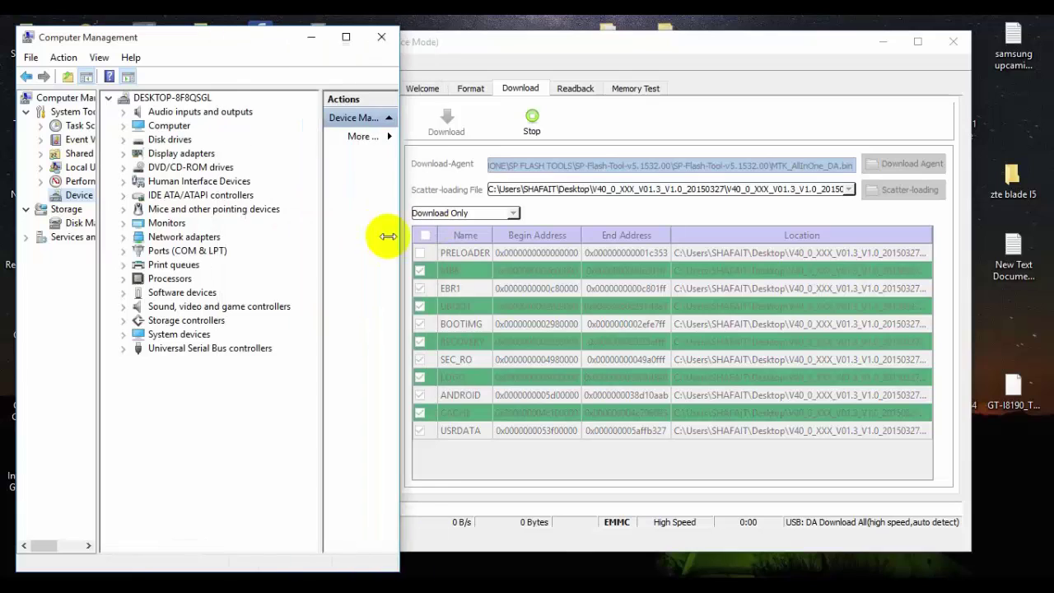
double_click(215, 252)
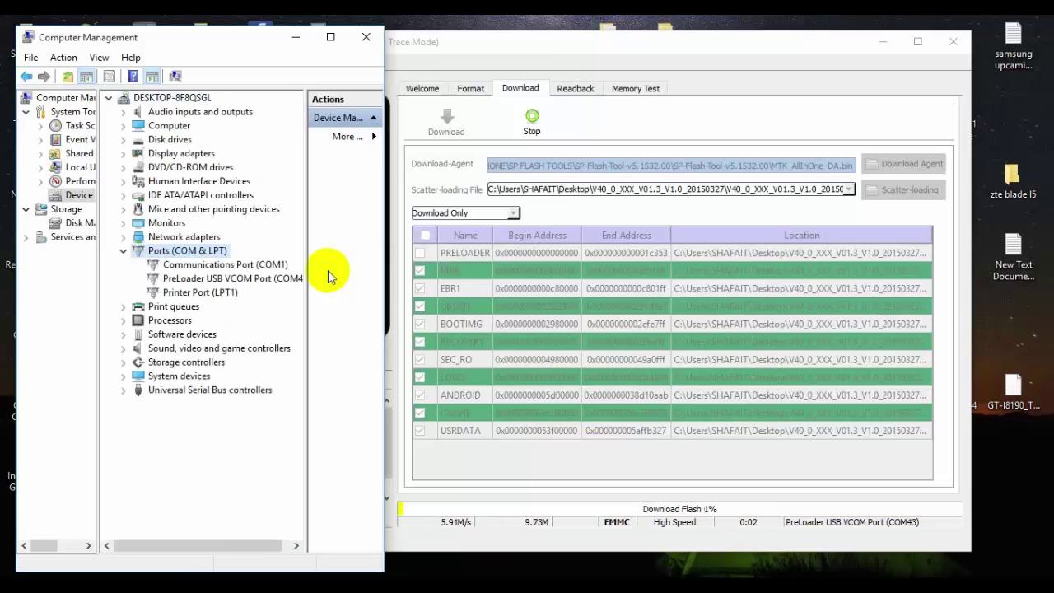
left_click(581, 43)
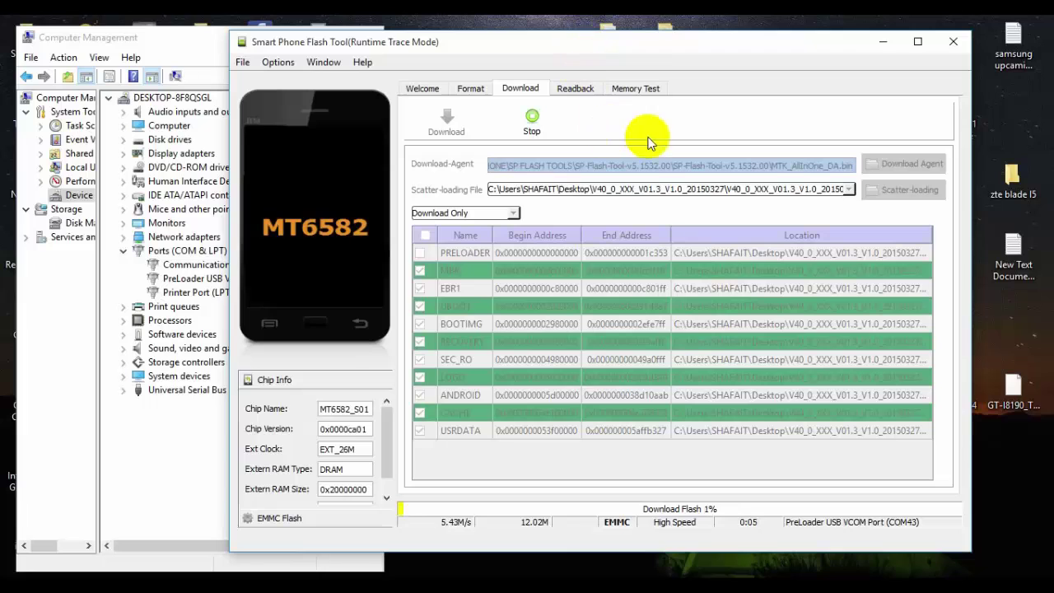
right_click(1025, 134)
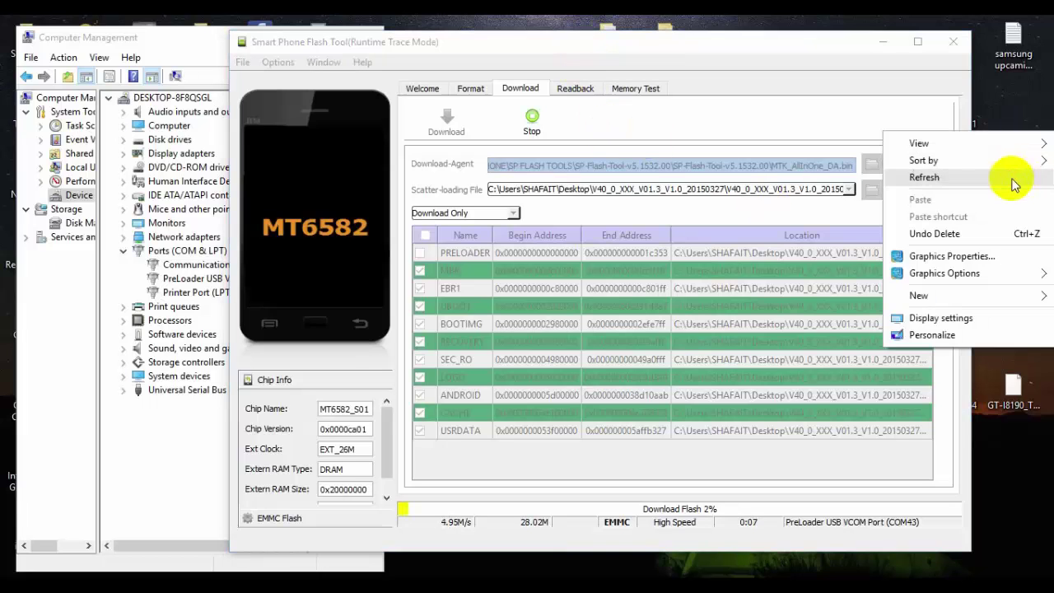
left_click(1012, 178)
right_click(1021, 130)
left_click(1014, 177)
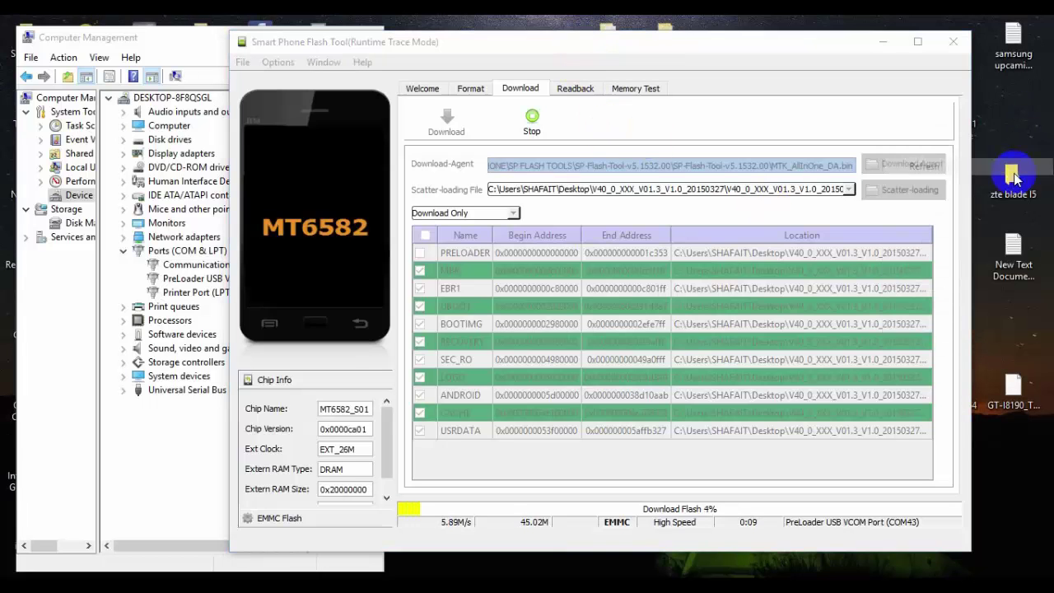
right_click(1014, 136)
left_click(1015, 178)
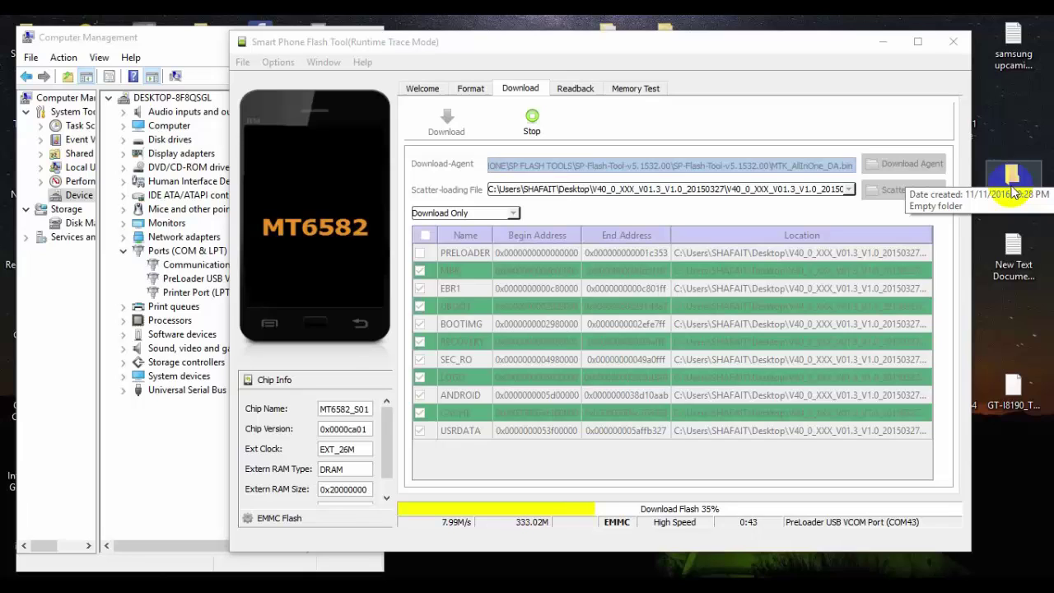
left_click(1013, 192)
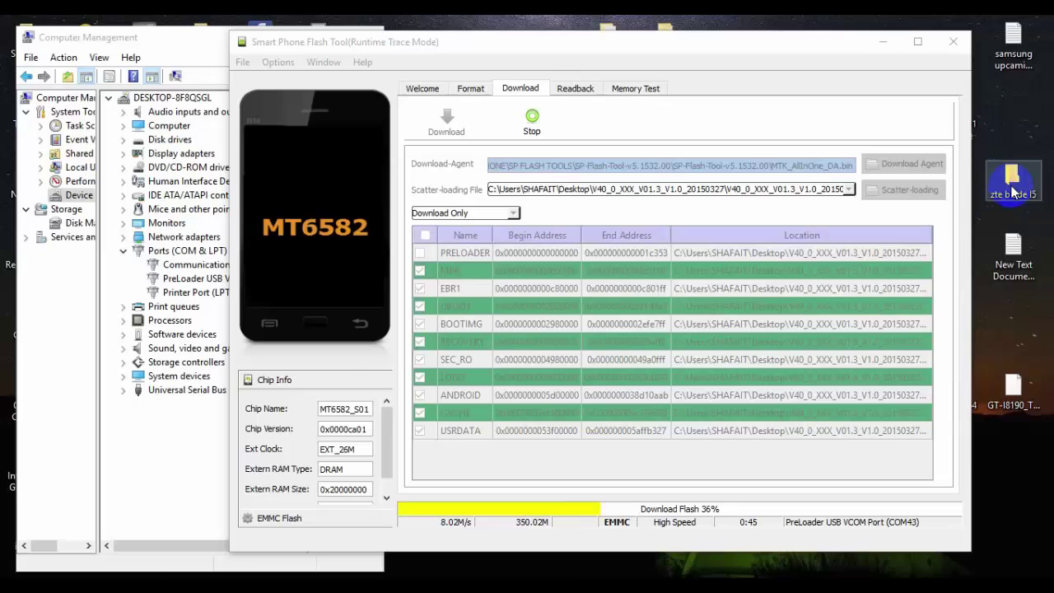